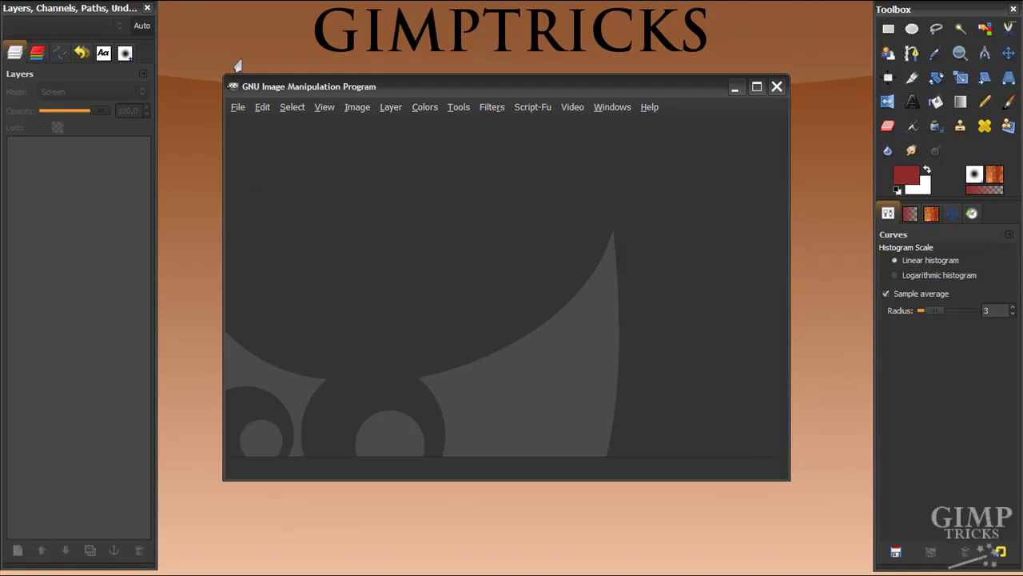
Grab the whole desktop as a new 1440×900 screenshot image and enlarge its window.
left_click(406, 100)
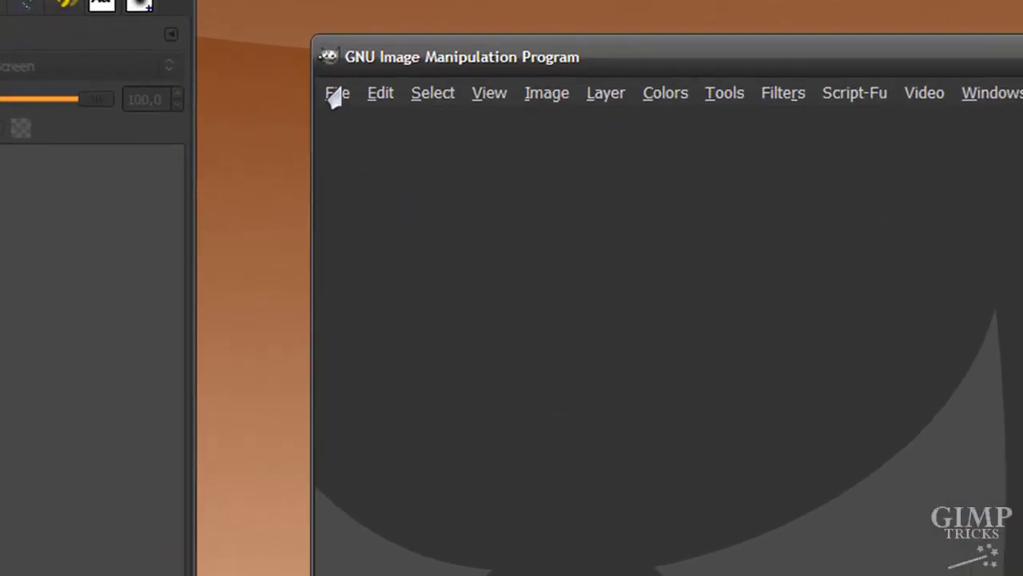
left_click(237, 106)
mouse_move(372, 167)
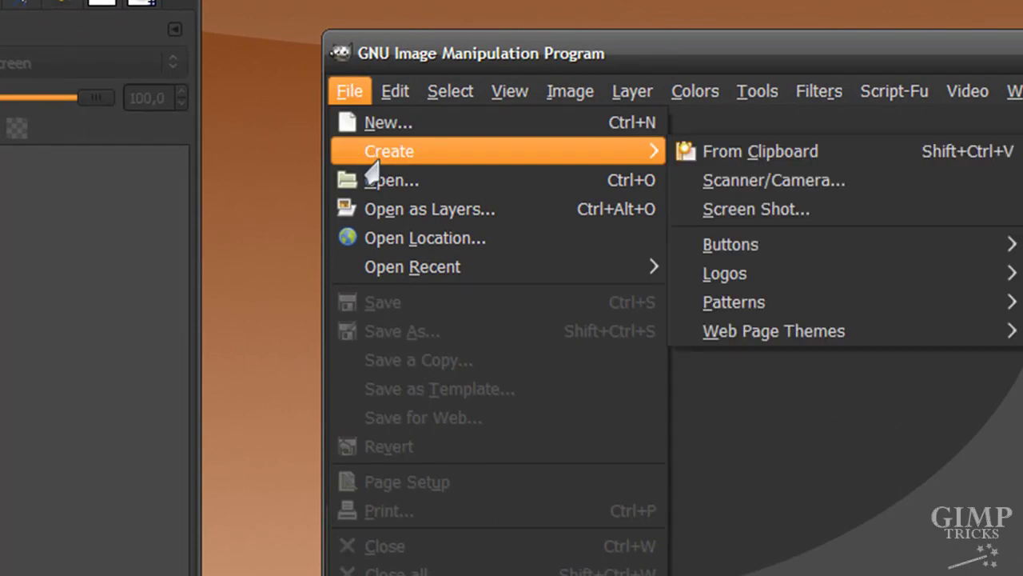
left_click(731, 224)
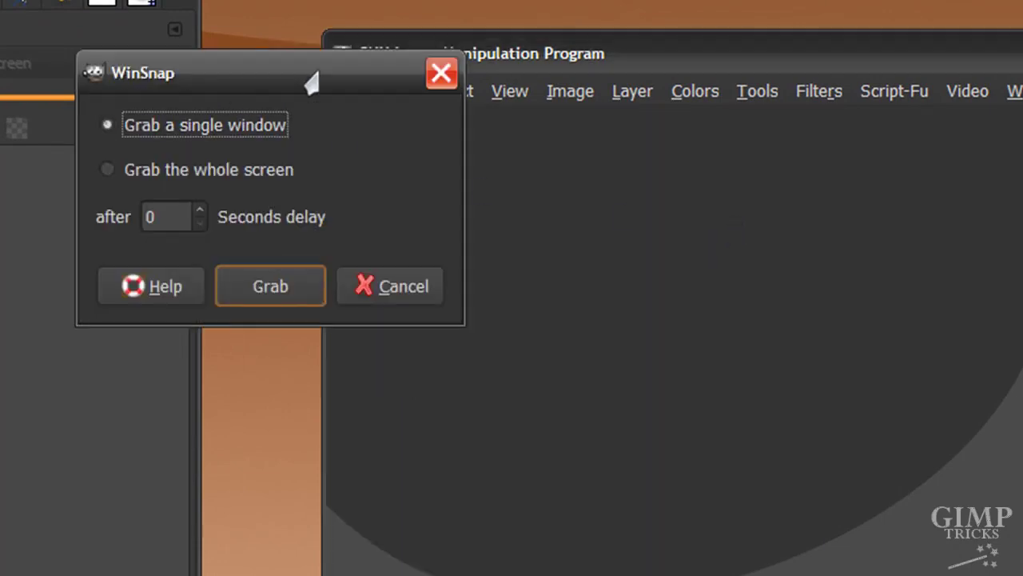
left_click(106, 171)
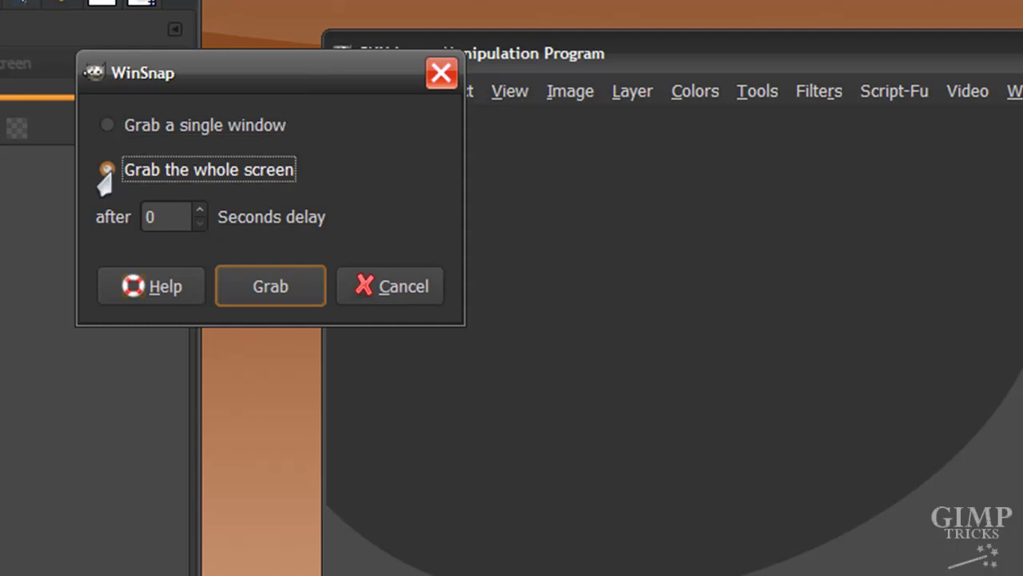
left_click(247, 289)
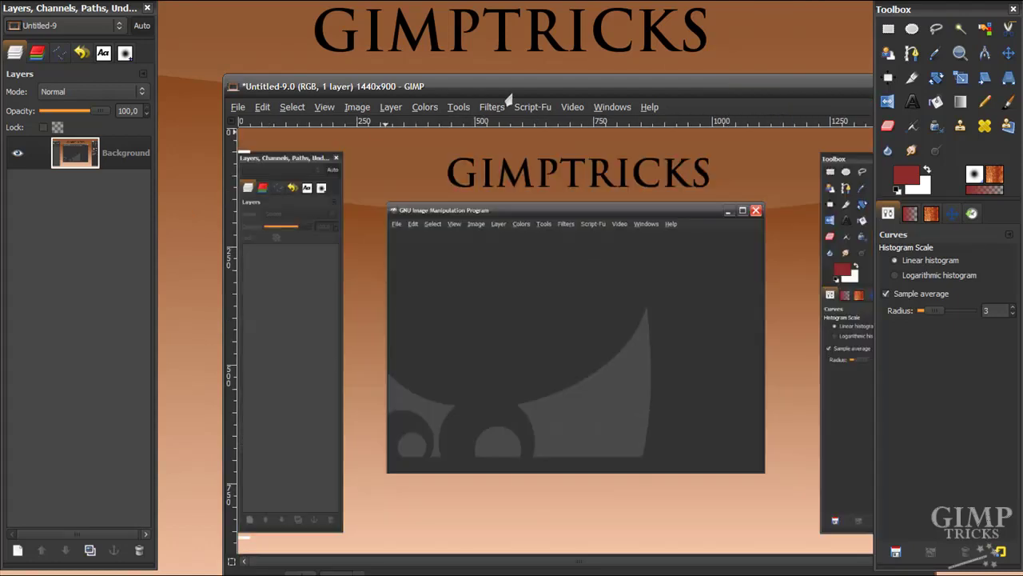
left_click_drag(490, 94, 446, 49)
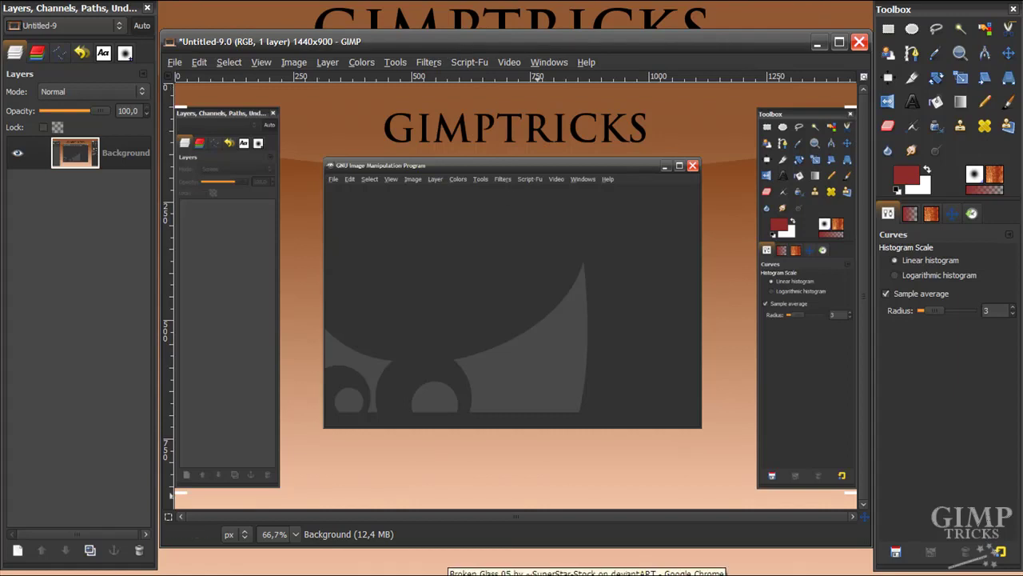
key("alt+Tab")
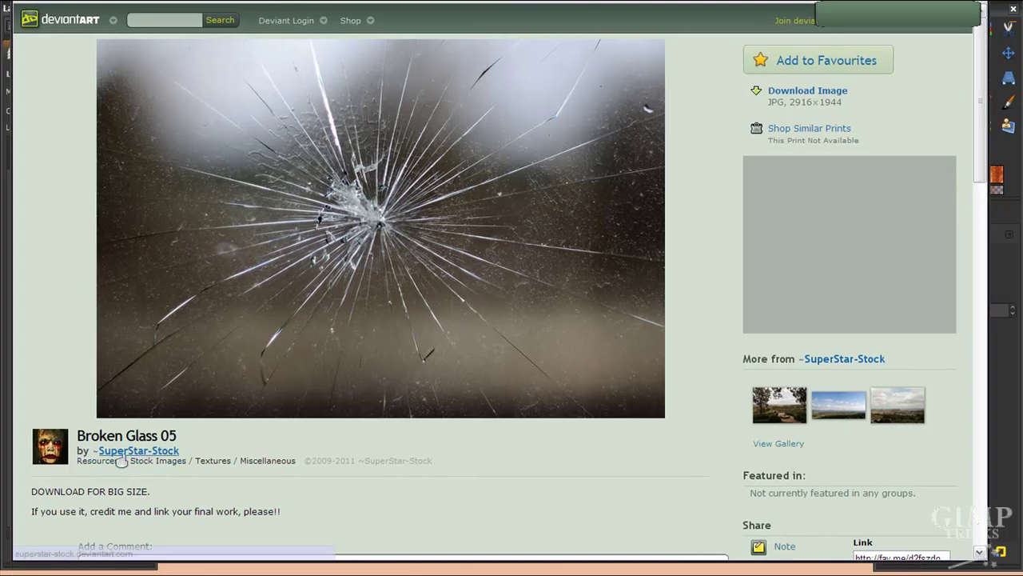
Download the full-size Broken Glass 05 photo from its deviantART page in Chrome.
scroll(413, 459, "down", 2)
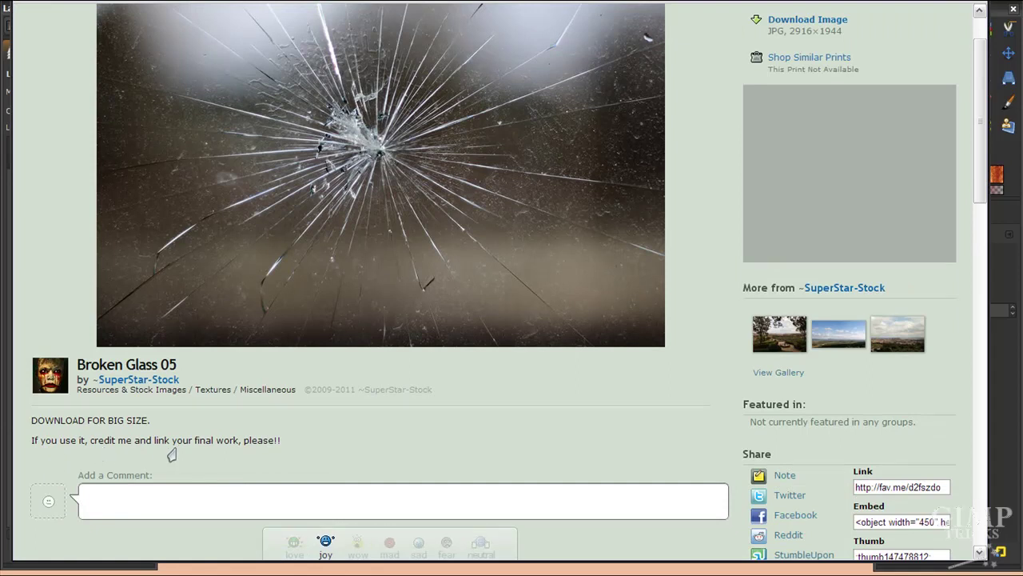
scroll(170, 454, "up", 2)
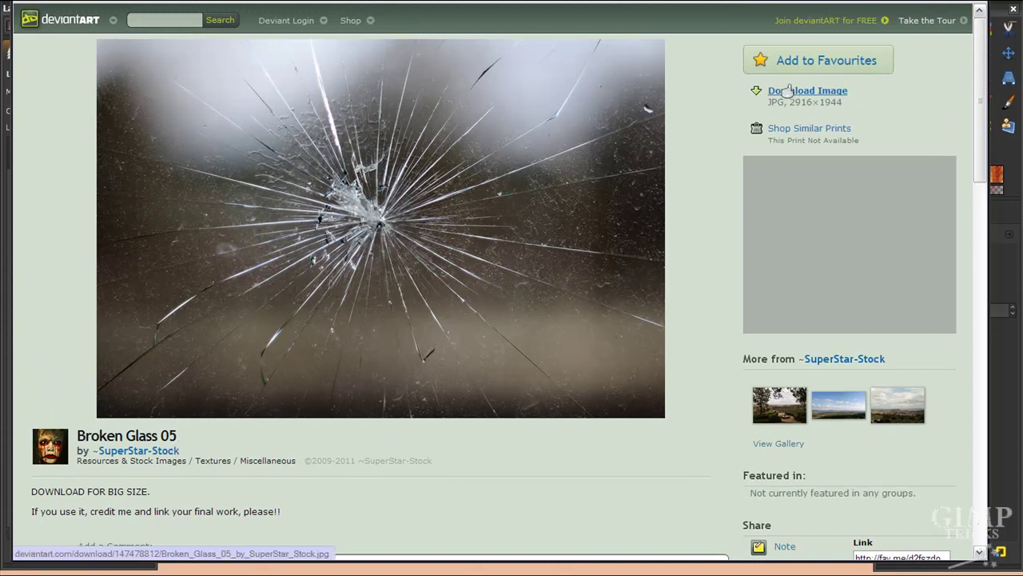
left_click(811, 92)
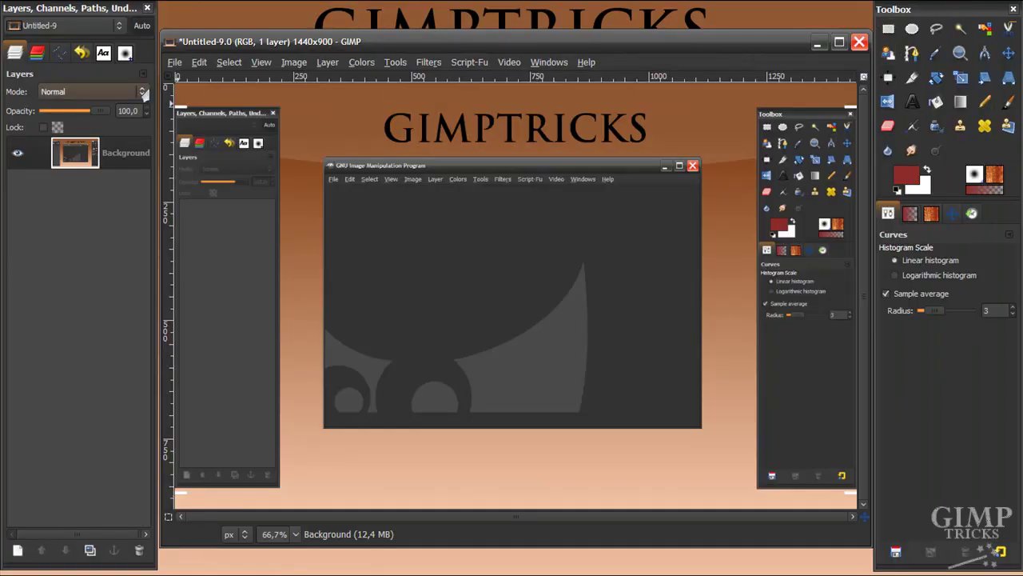
Paste the copied broken-glass photo as a new Clipboard layer above the Background.
left_click(197, 63)
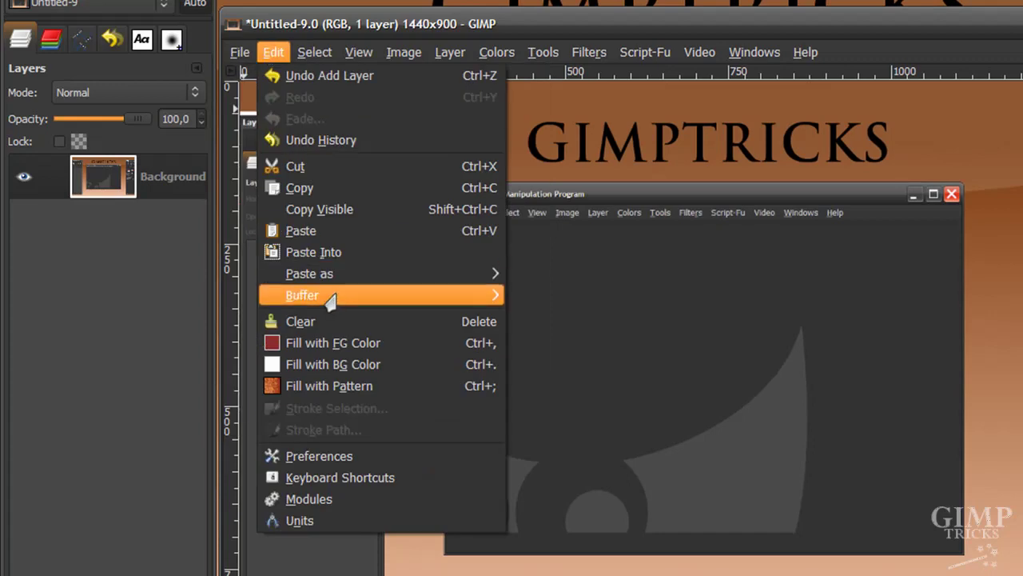
mouse_move(336, 282)
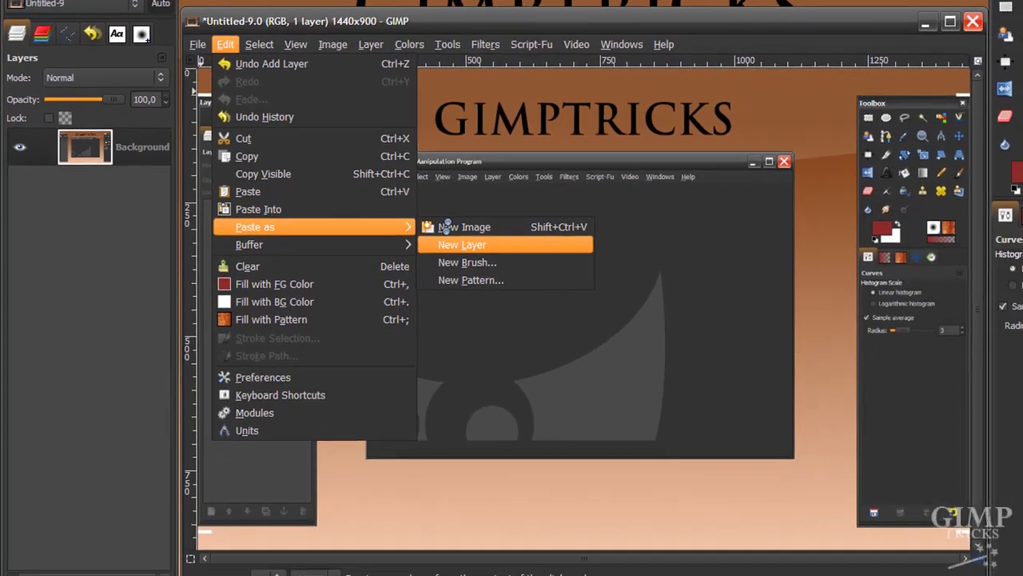
key("Return")
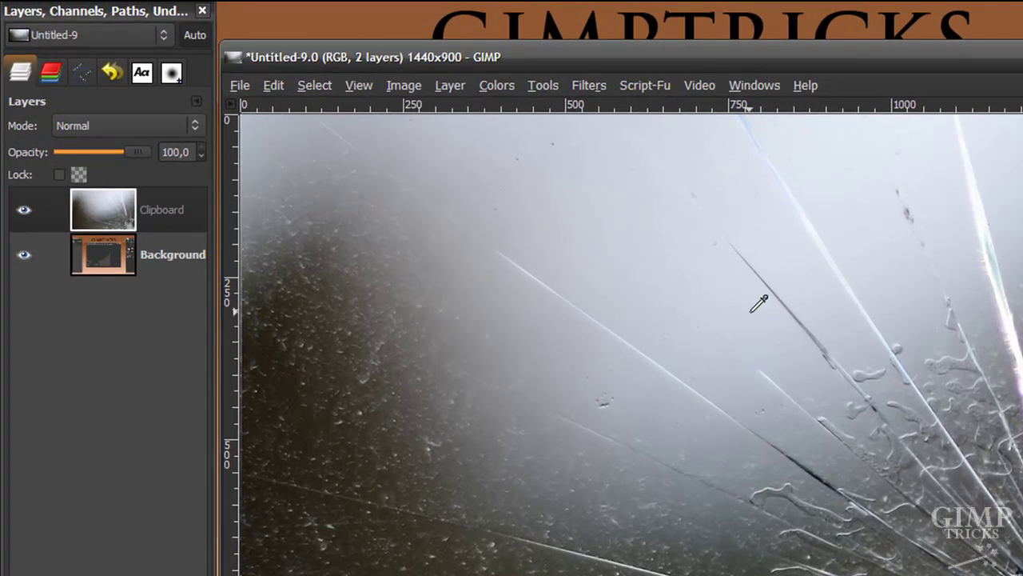
Scale the Clipboard layer to 1440 × 900 pixels with the width-height chain unlinked.
left_click(120, 144)
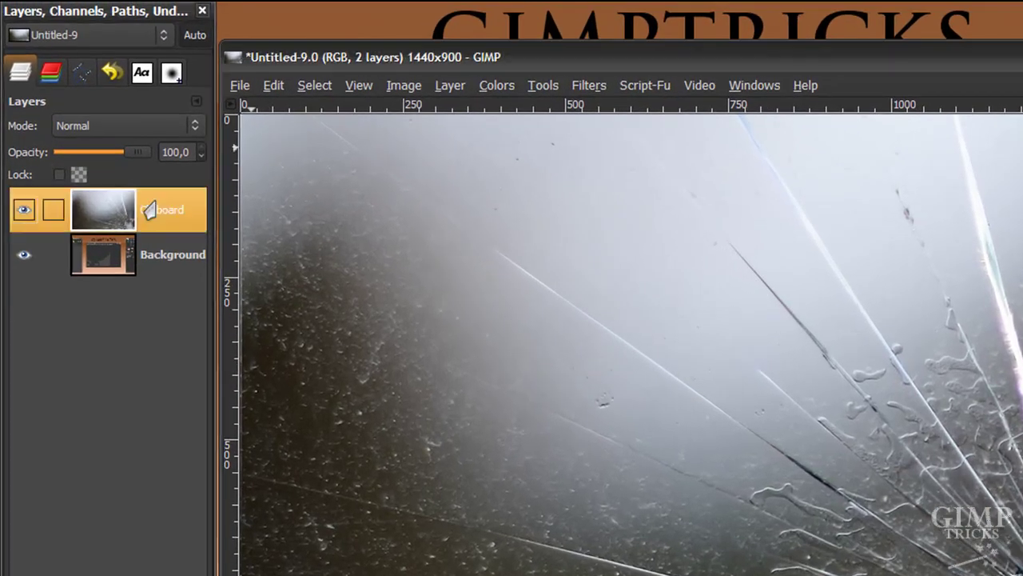
left_click(450, 85)
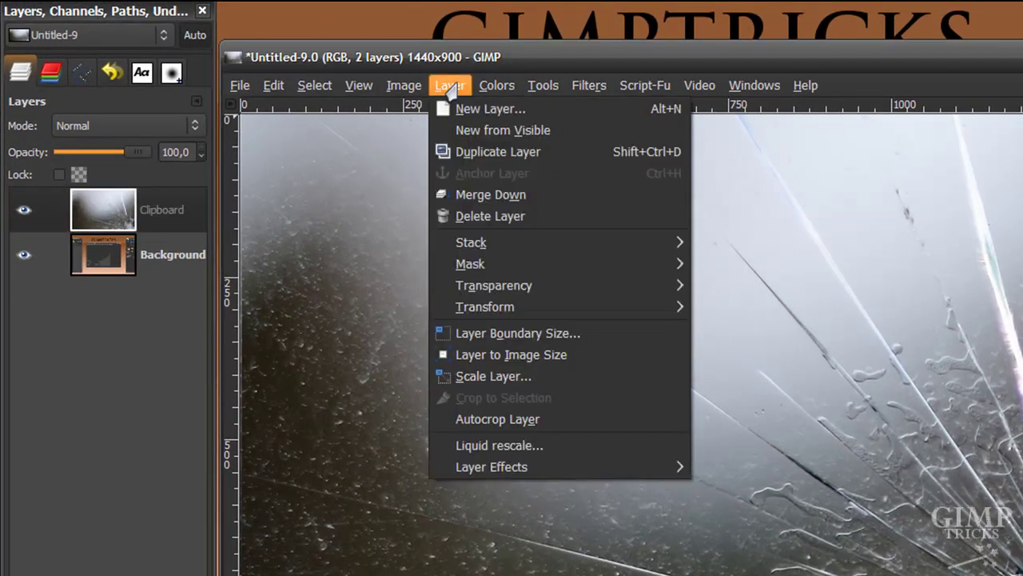
left_click(512, 376)
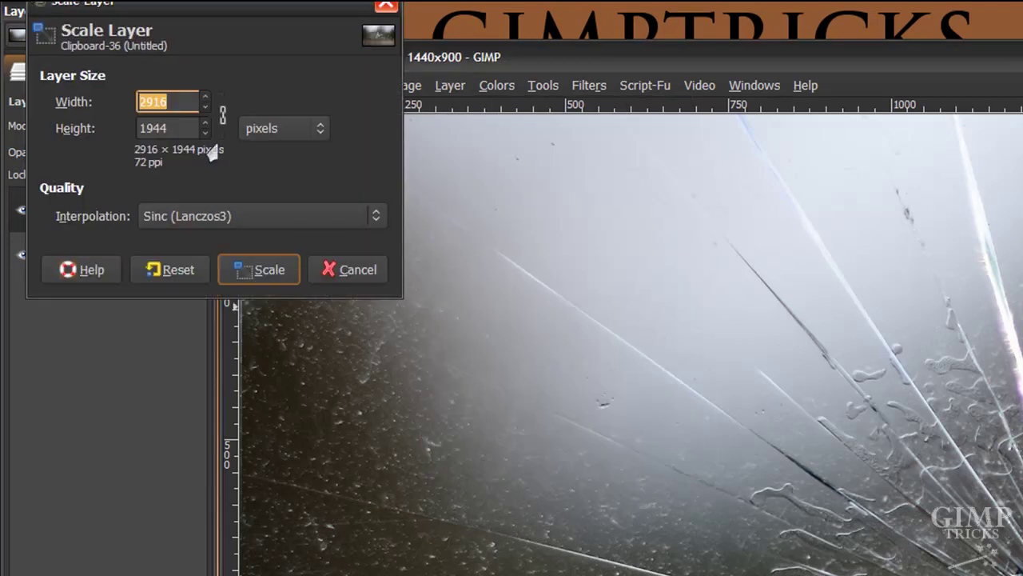
left_click(222, 119)
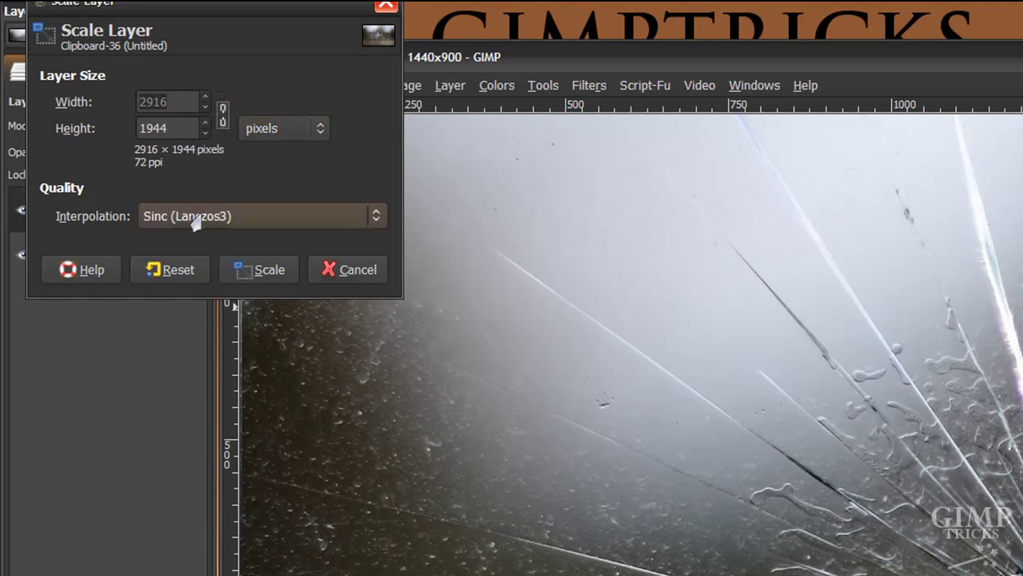
double_click(171, 103)
type("144")
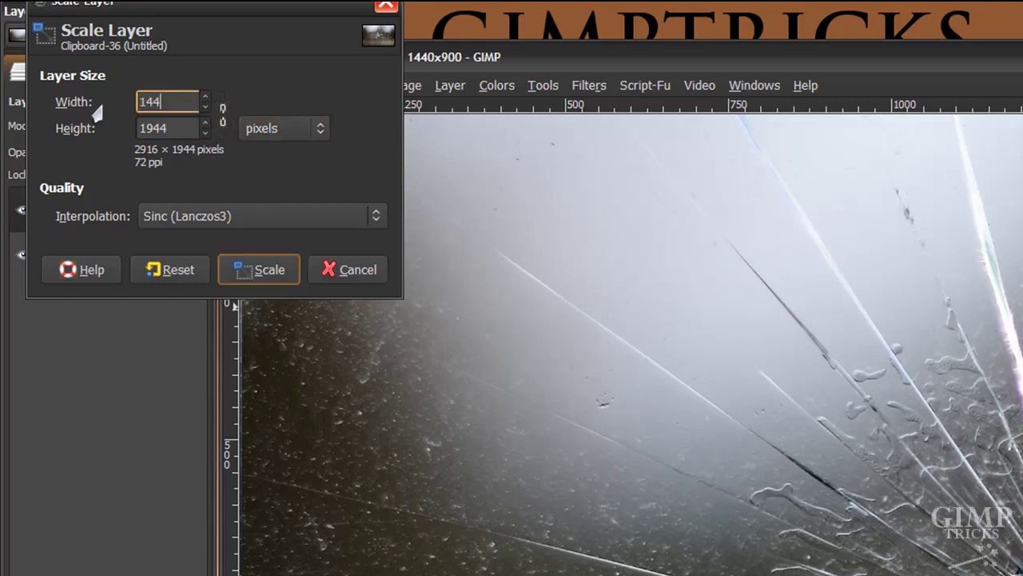
type("0")
key("Tab")
key("Tab")
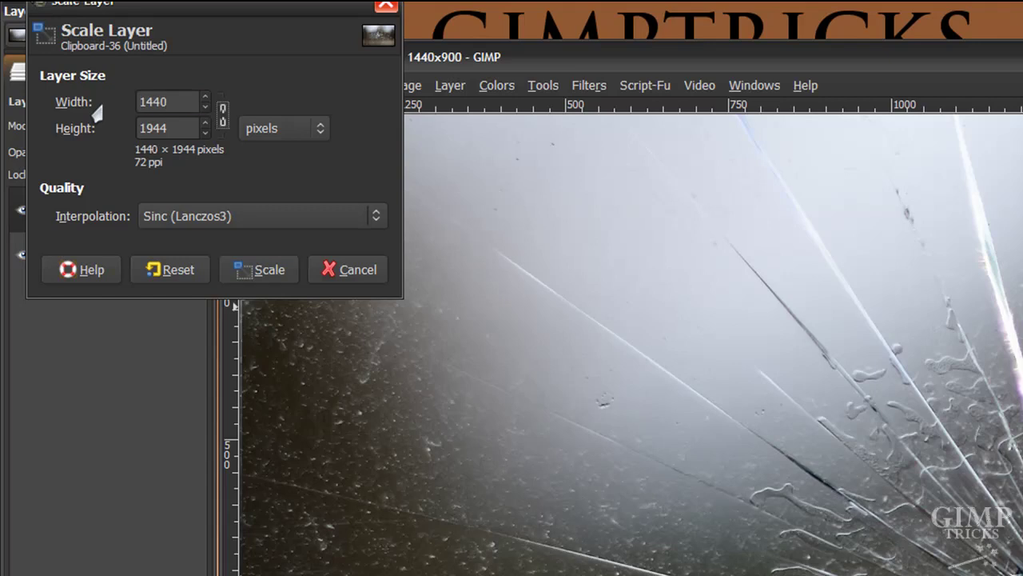
type("900")
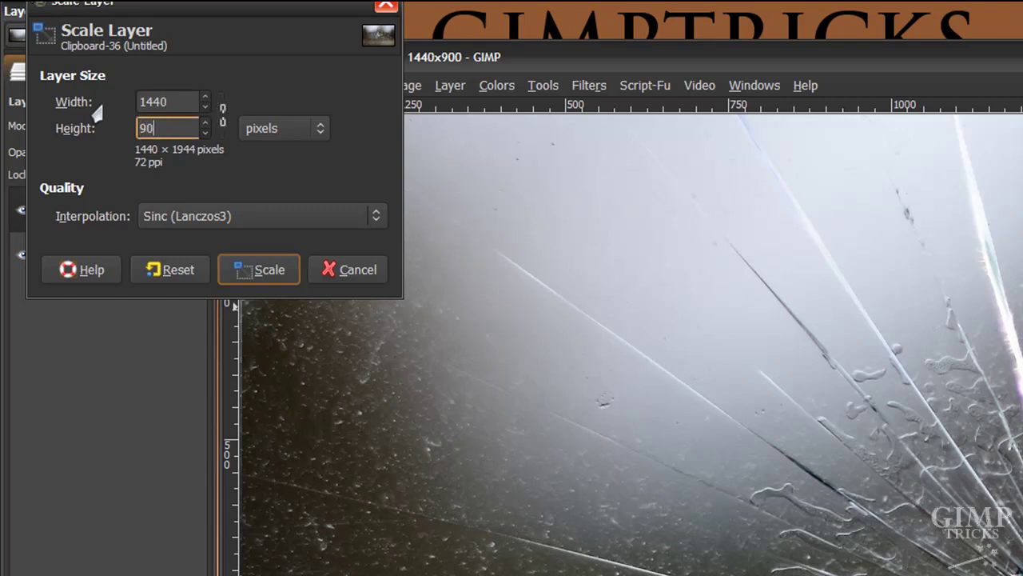
left_click(267, 271)
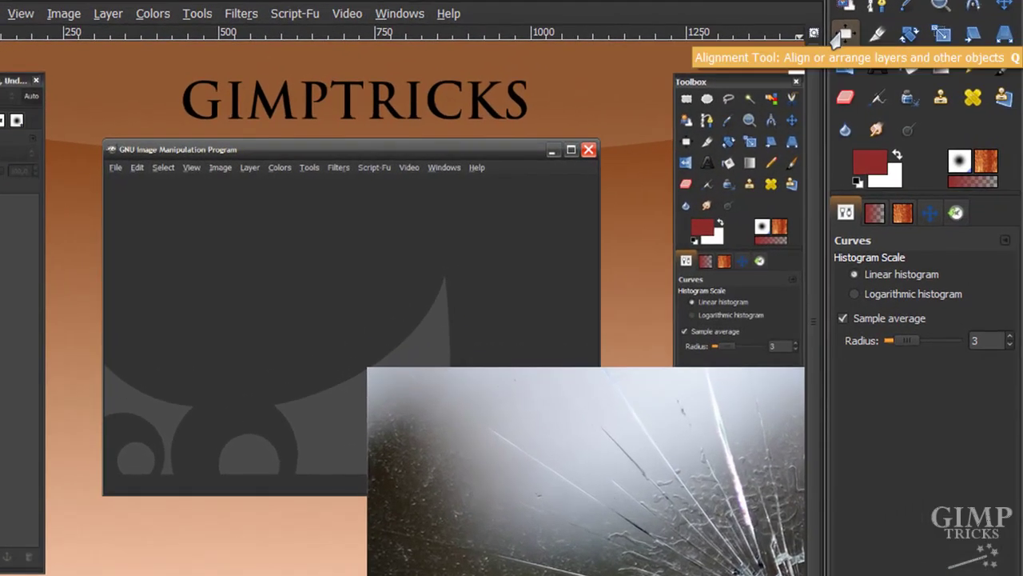
Centre the glass layer horizontally and vertically on the canvas with the Alignment tool.
left_click(839, 37)
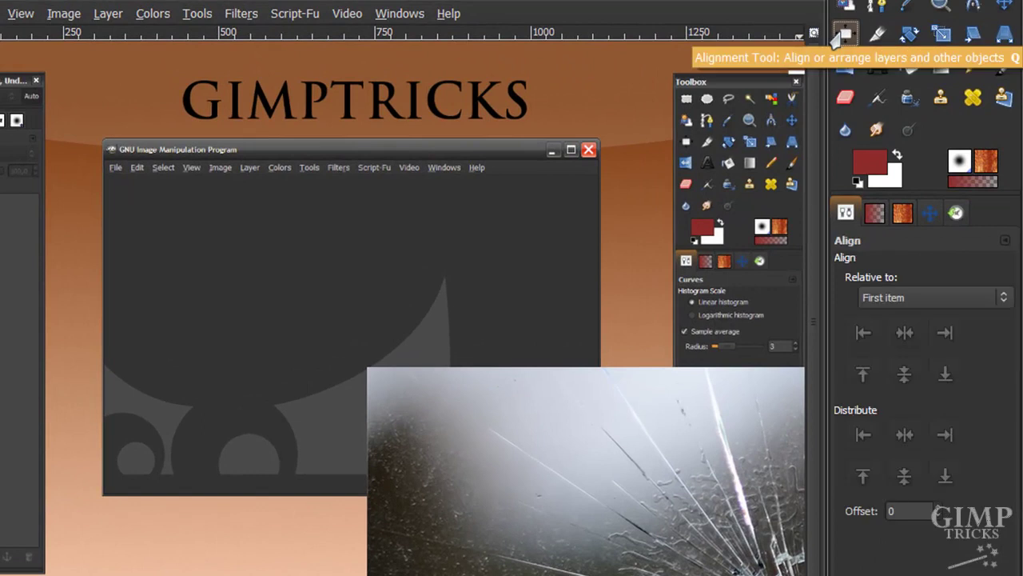
left_click(663, 539)
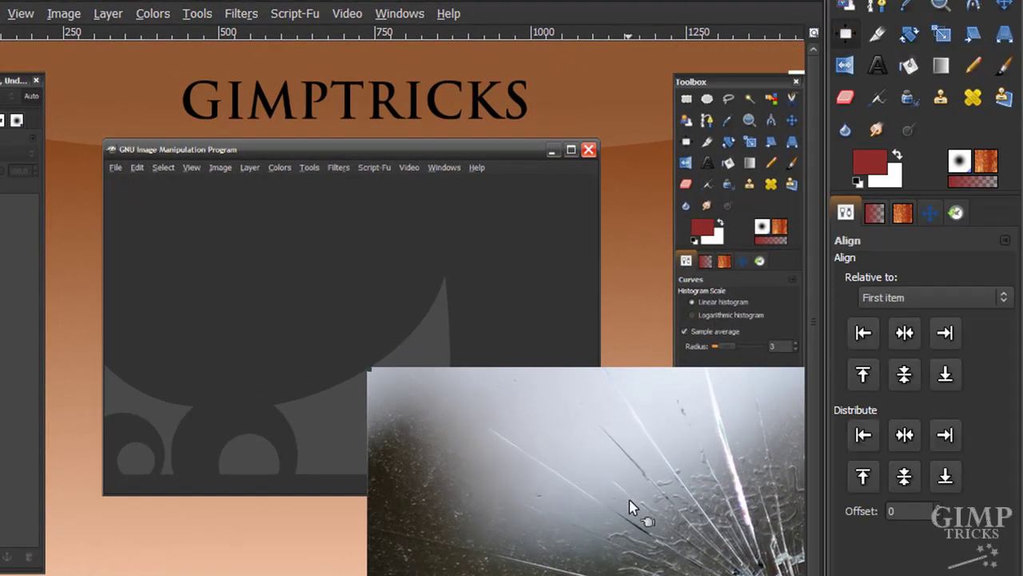
left_click(903, 338)
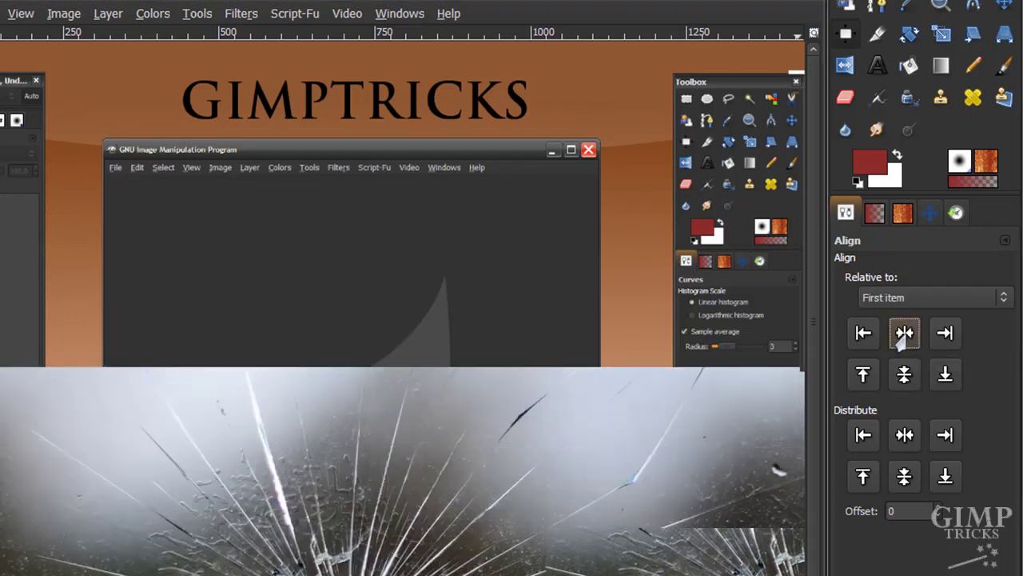
left_click(902, 379)
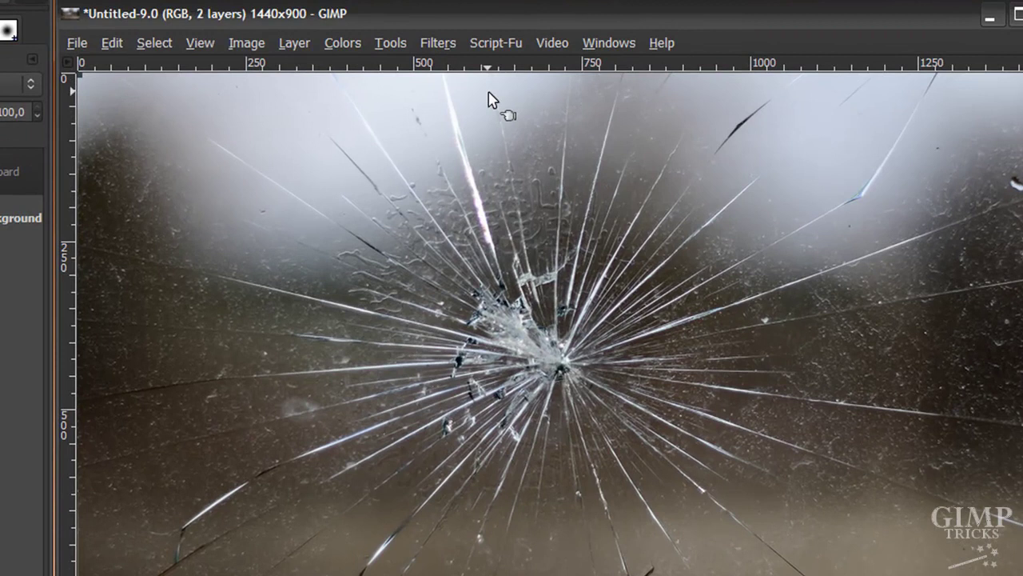
Desaturate the glass layer to greyscale using the Lightness mode.
left_click(338, 44)
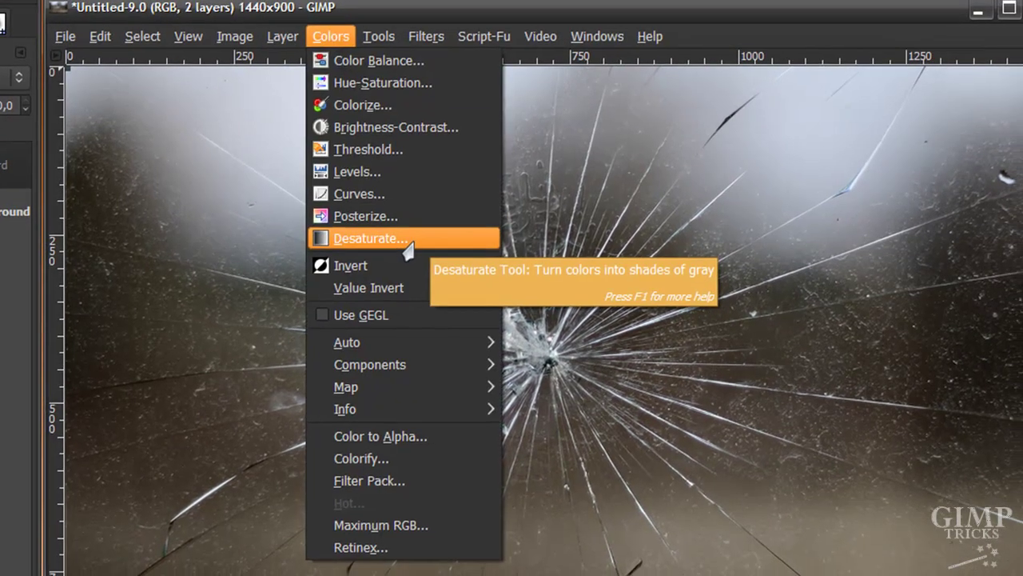
left_click(405, 244)
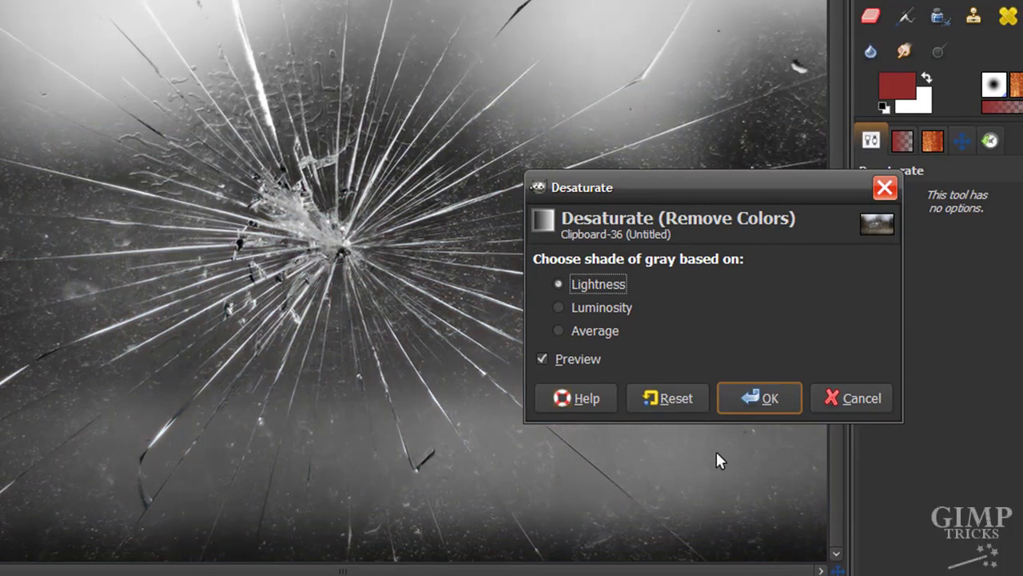
left_click(755, 398)
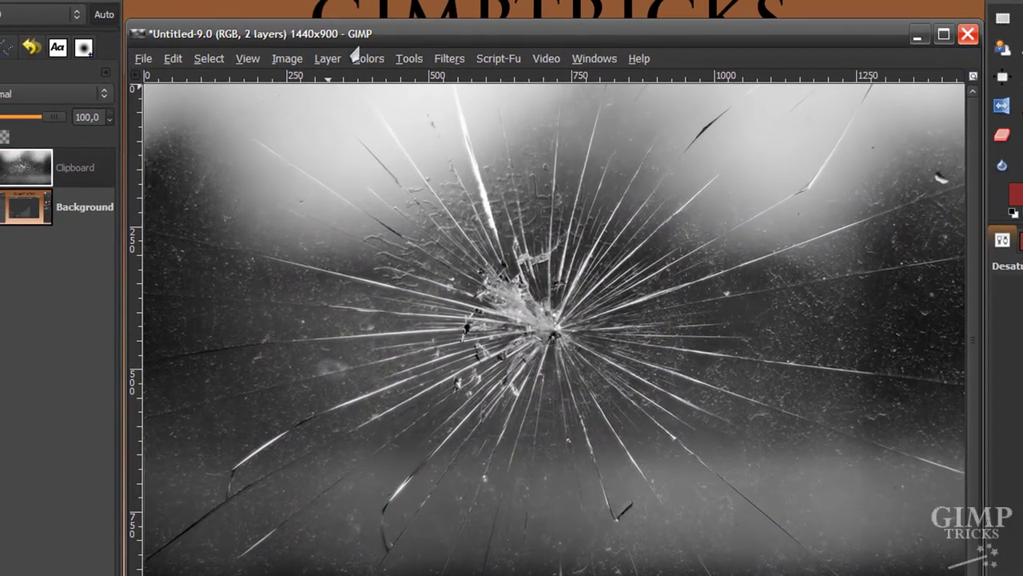
left_click(366, 59)
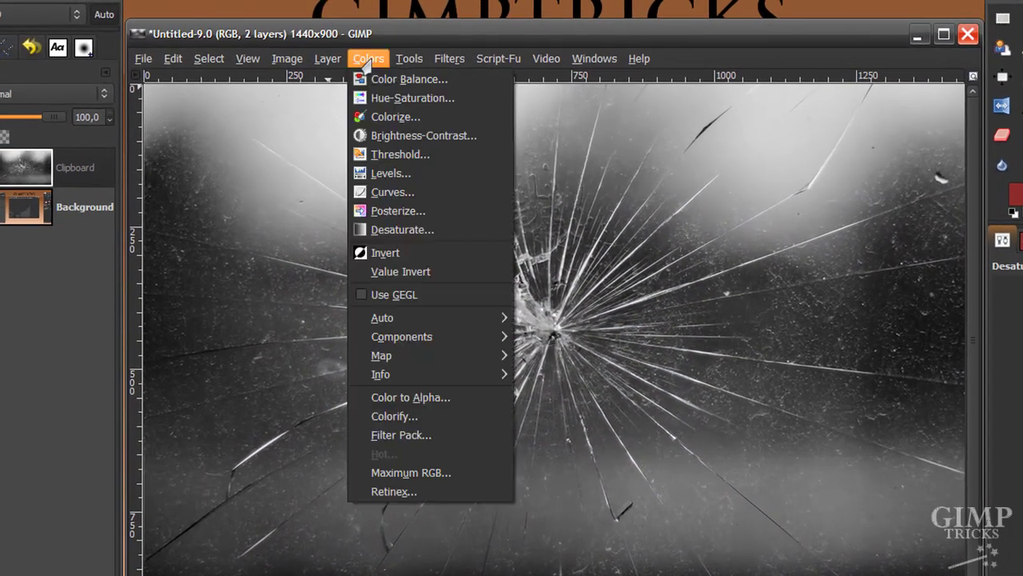
Pull the Value curve down and right so the glass background turns nearly black.
left_click(410, 196)
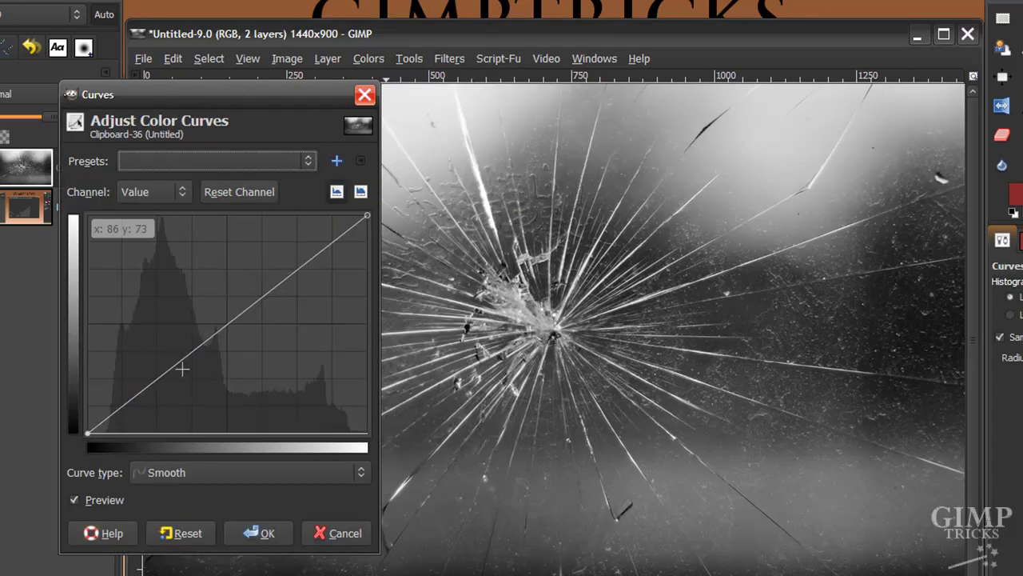
left_click_drag(183, 369, 205, 422)
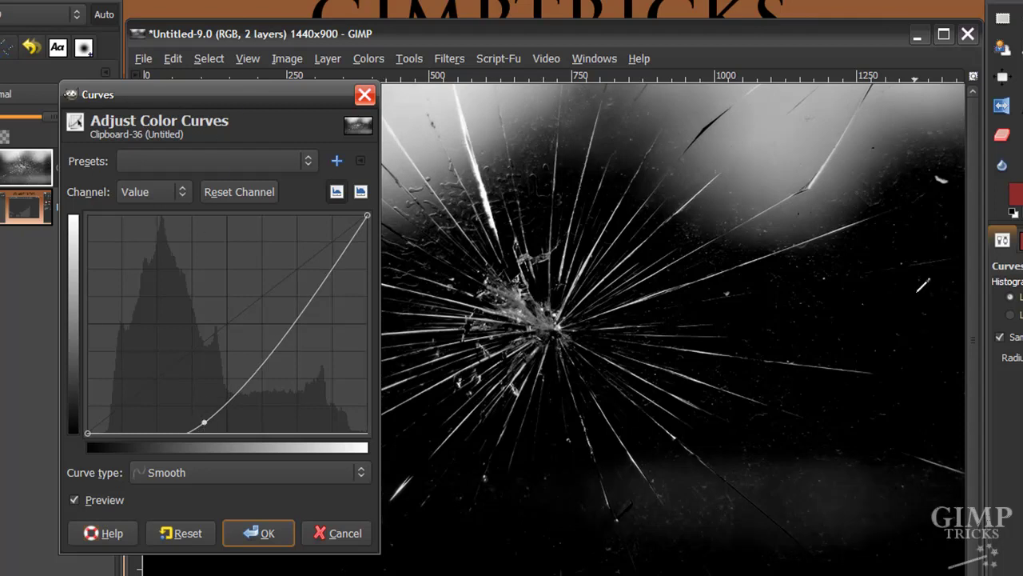
left_click(264, 542)
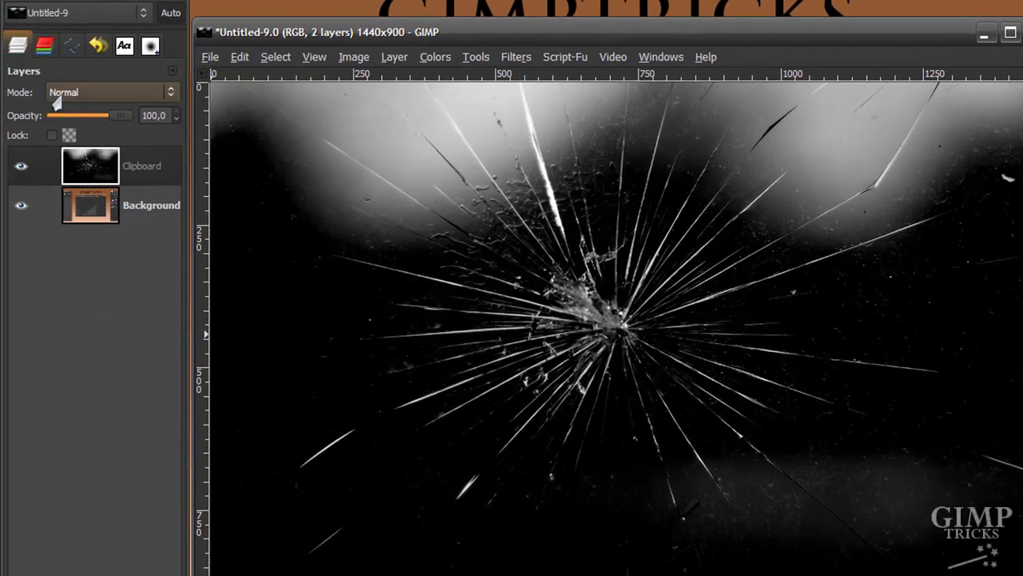
Set the Clipboard layer's blend mode to Screen in the Layers panel.
left_click(74, 96)
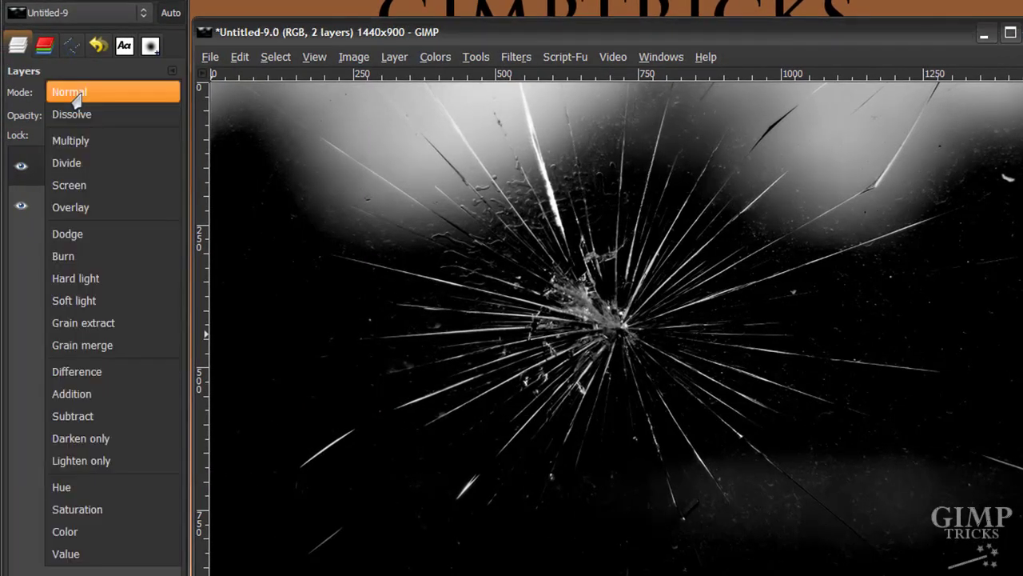
left_click(124, 187)
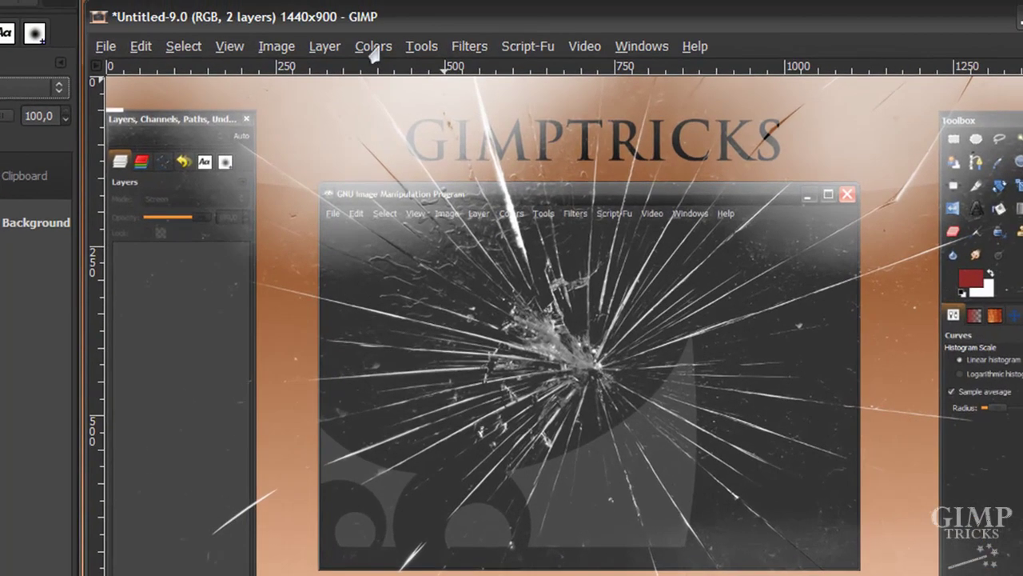
Raise the crack layer's contrast to 24 with Brightness-Contrast.
left_click(372, 47)
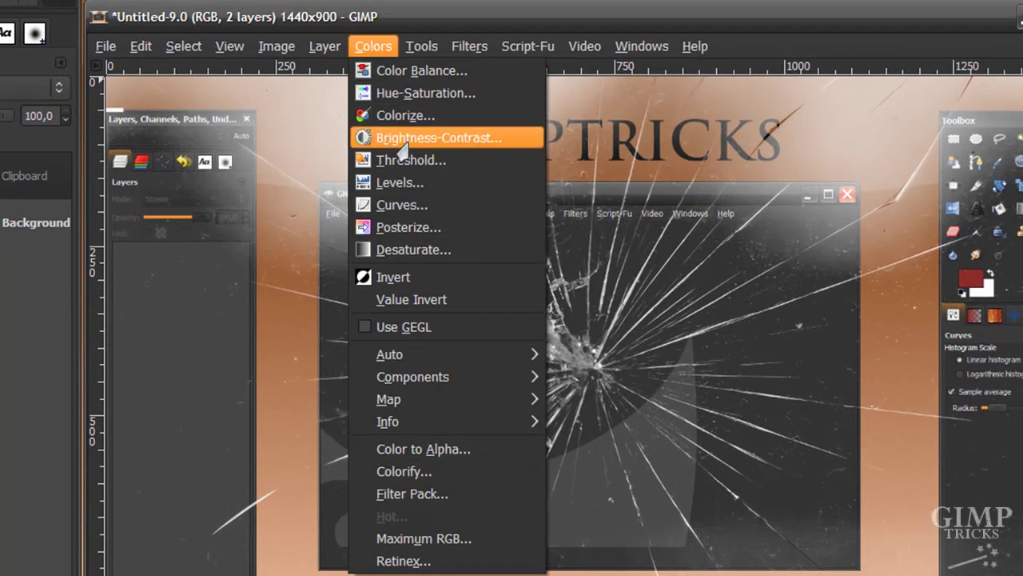
left_click(424, 137)
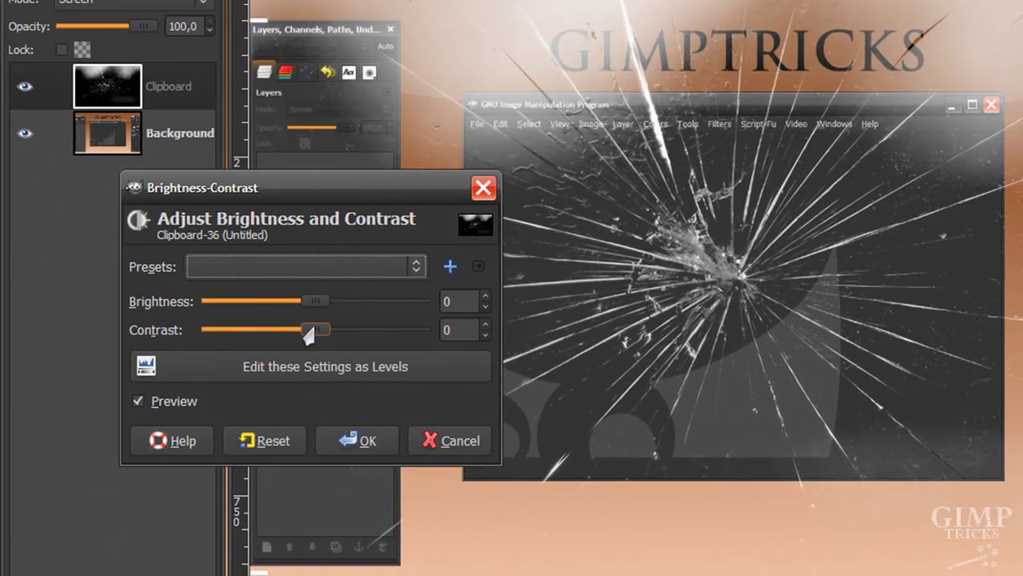
left_click_drag(307, 328, 329, 335)
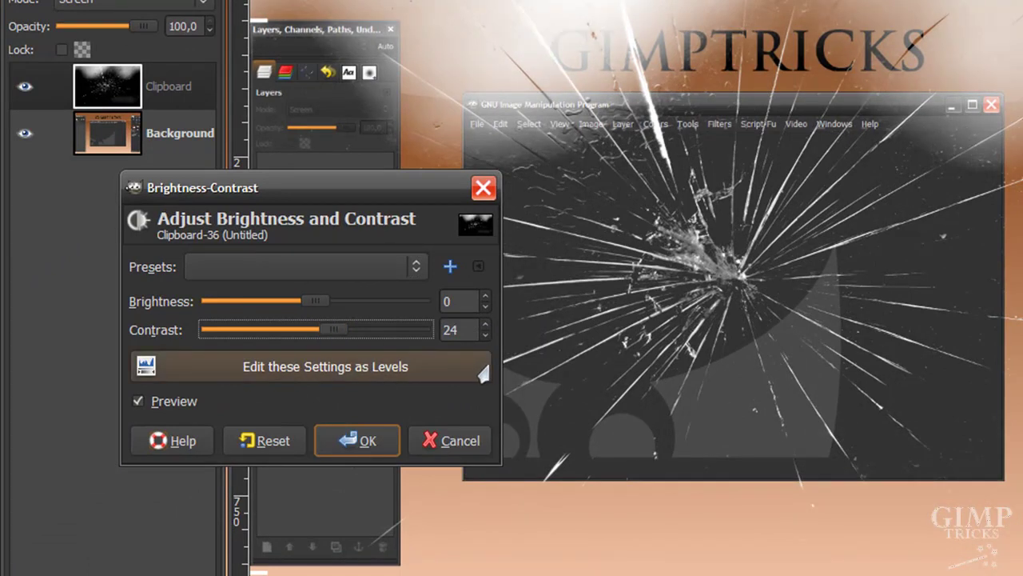
left_click(359, 448)
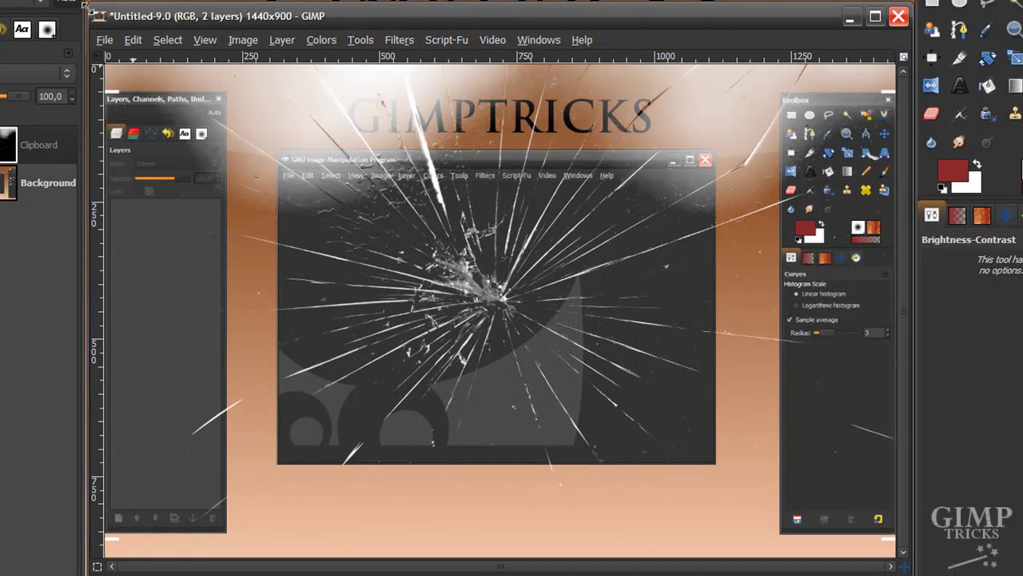
Enlarge the image window and start a Free Select polygon along the top edge and right side.
left_click_drag(84, 10, 44, 0)
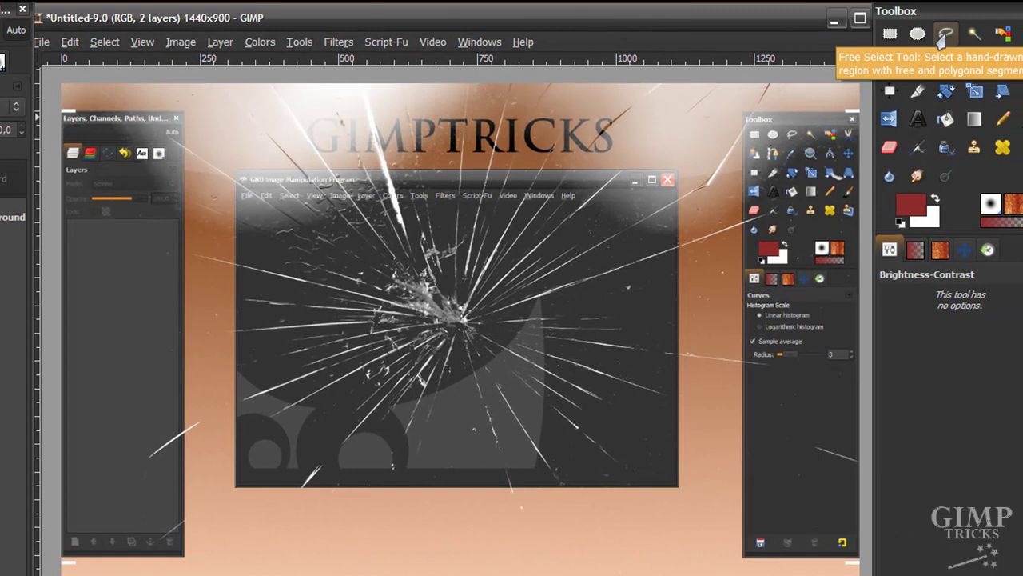
left_click(945, 35)
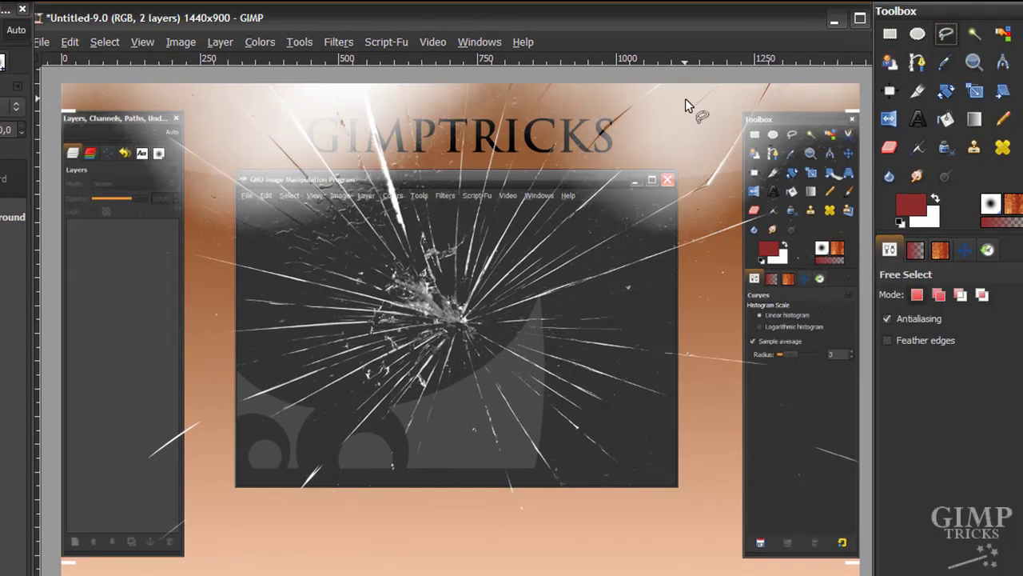
left_click(48, 76)
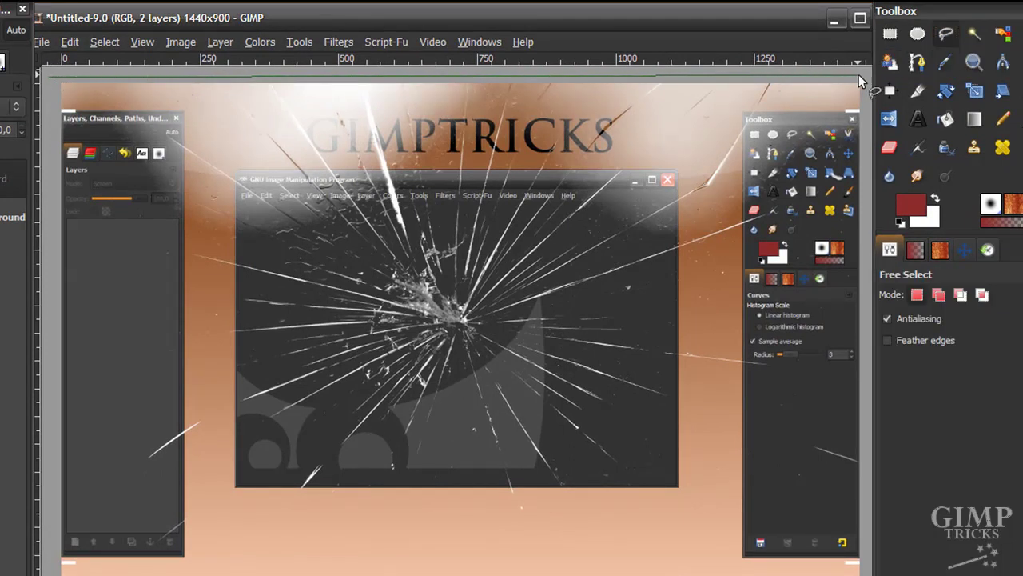
left_click(861, 76)
left_click(867, 100)
left_click(860, 172)
Zigzag the polygon back across below the GIMPTRICKS title and close it into a selection.
left_click(623, 252)
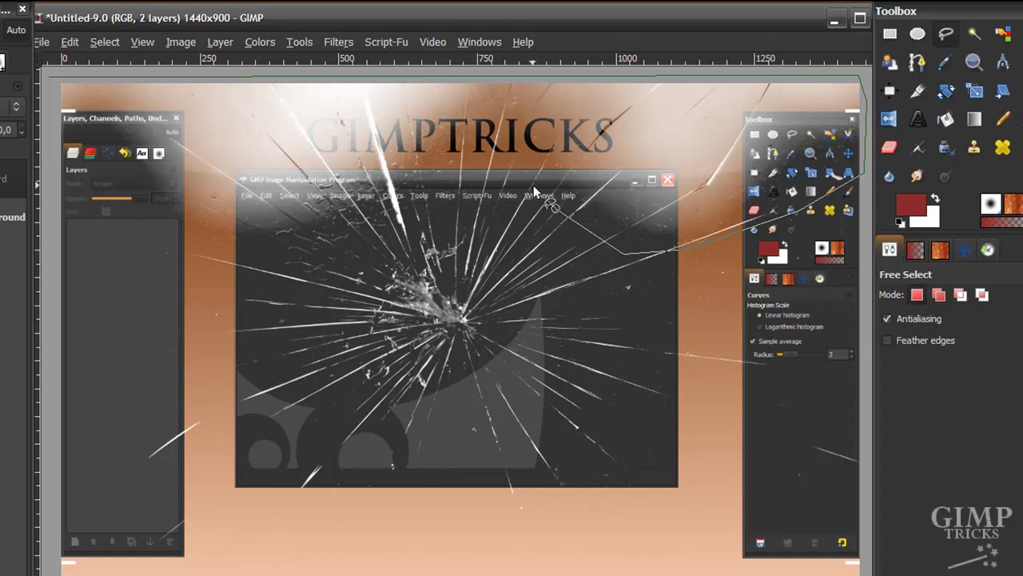
left_click(499, 141)
left_click(296, 257)
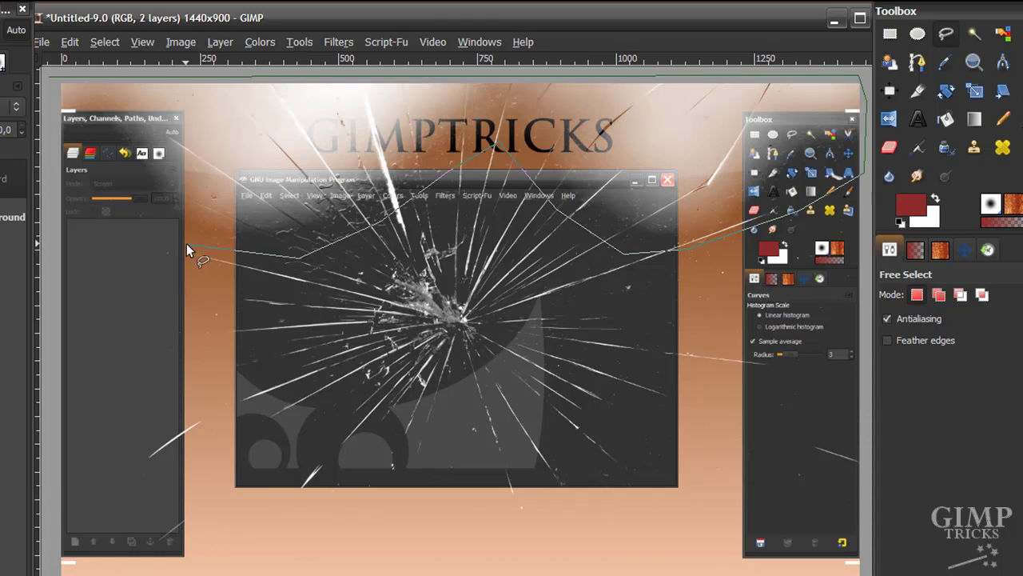
left_click(186, 249)
left_click(49, 140)
left_click(48, 73)
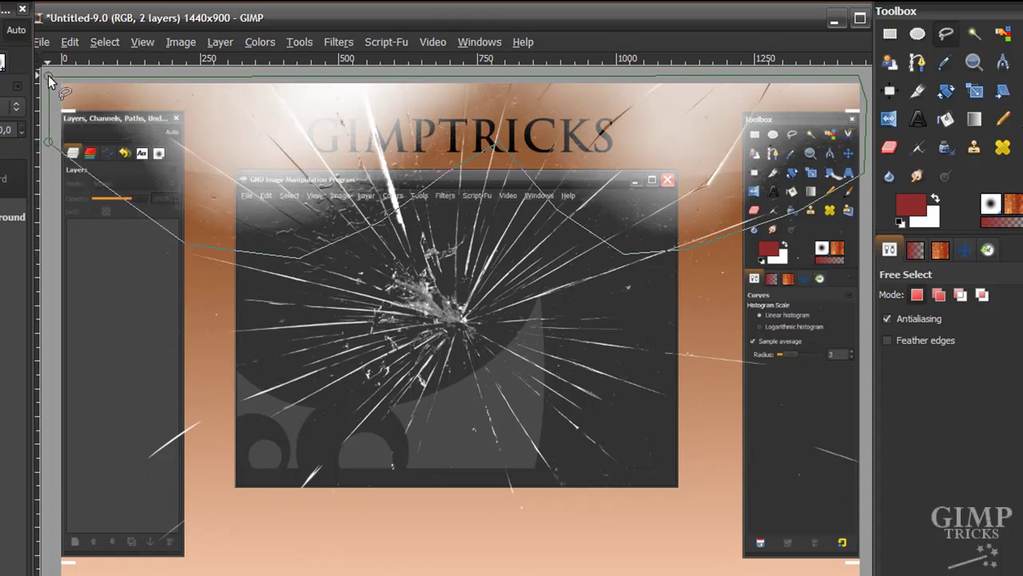
key("Return")
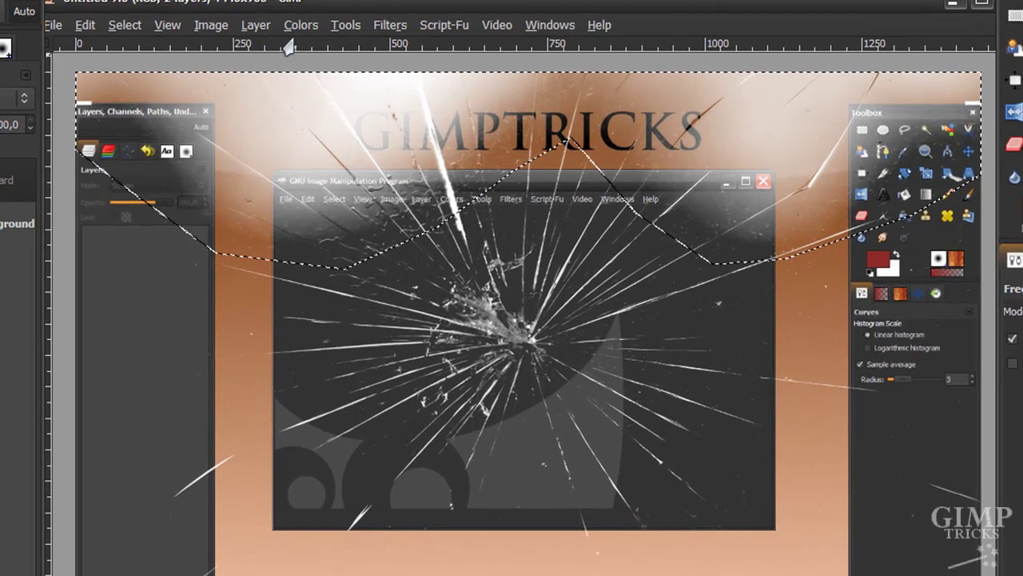
Lower the Value curve below the diagonal to tone down the bright glow in the top band.
left_click(302, 25)
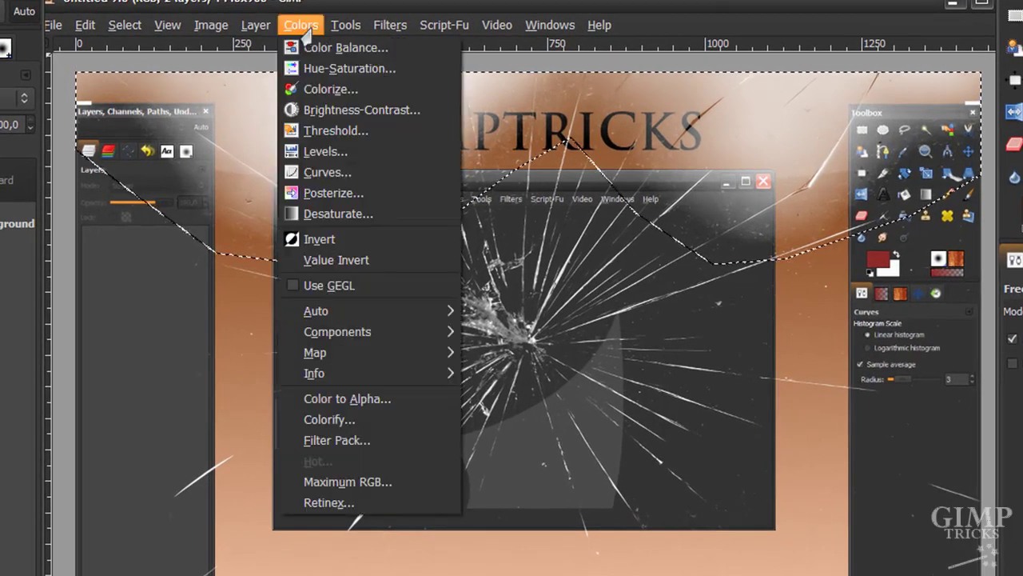
left_click(334, 171)
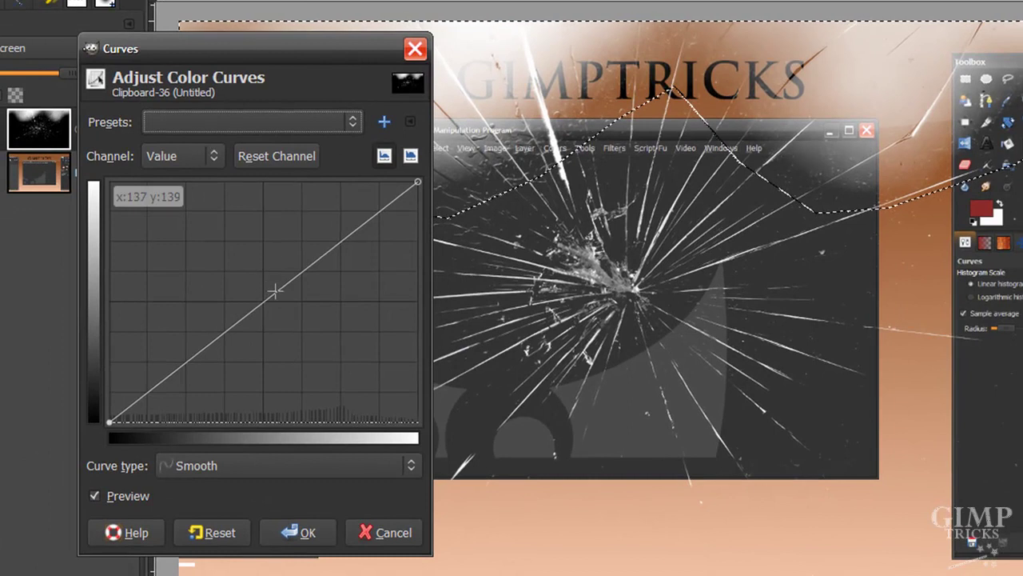
left_click_drag(267, 294, 282, 313)
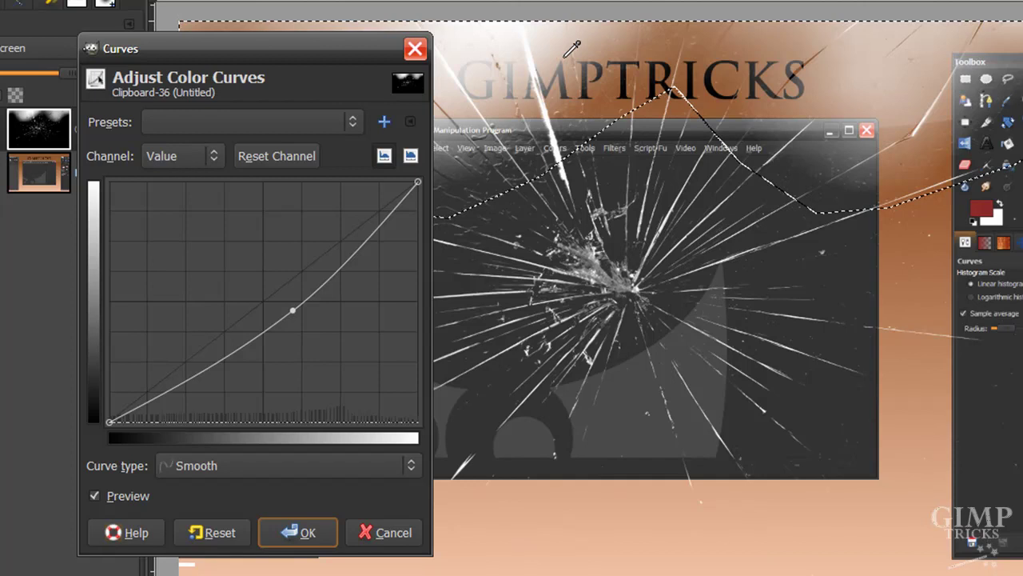
left_click(308, 532)
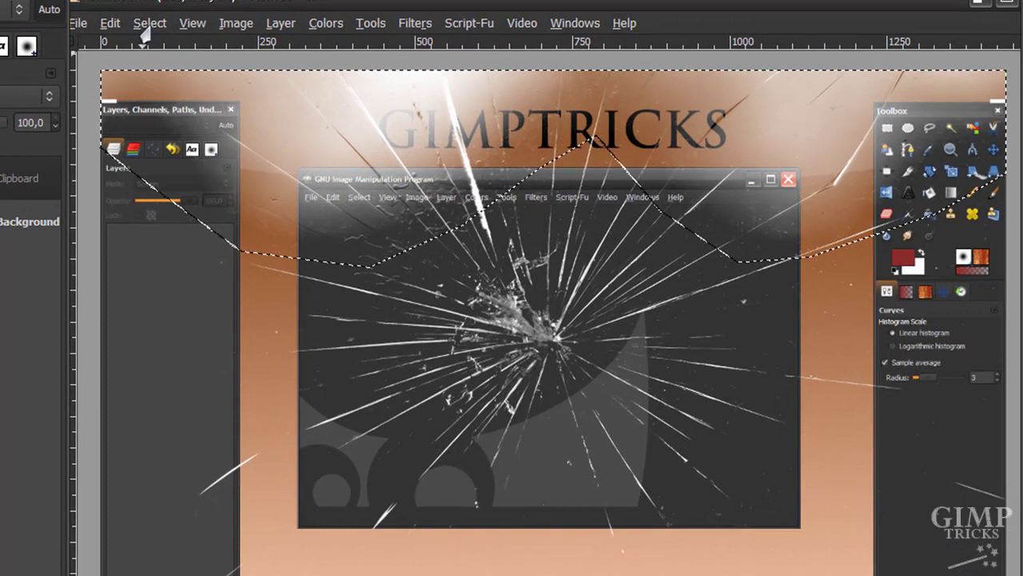
Invert the selection and raise the Curves above the diagonal to brighten the lower cracks.
left_click(149, 23)
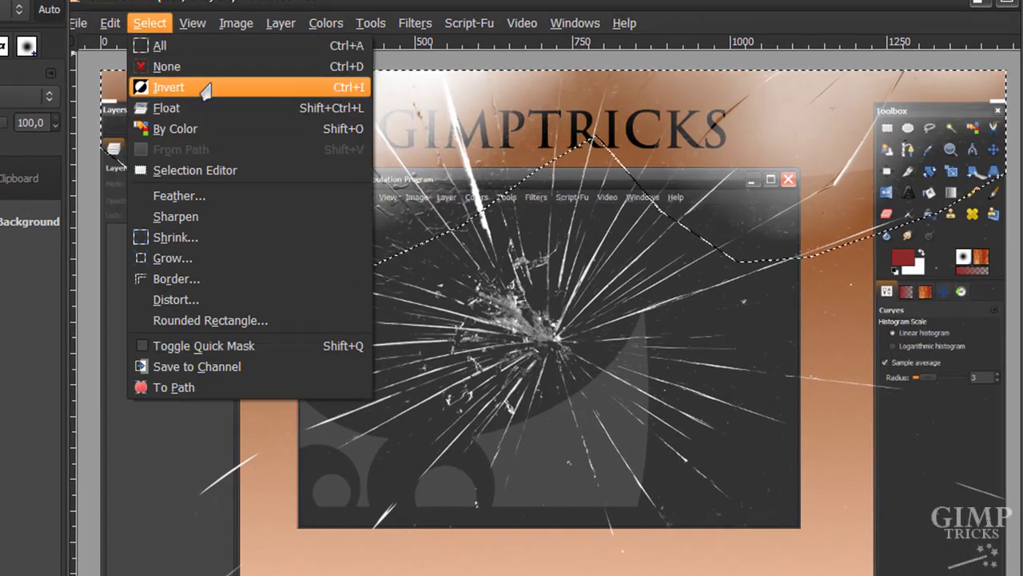
left_click(346, 90)
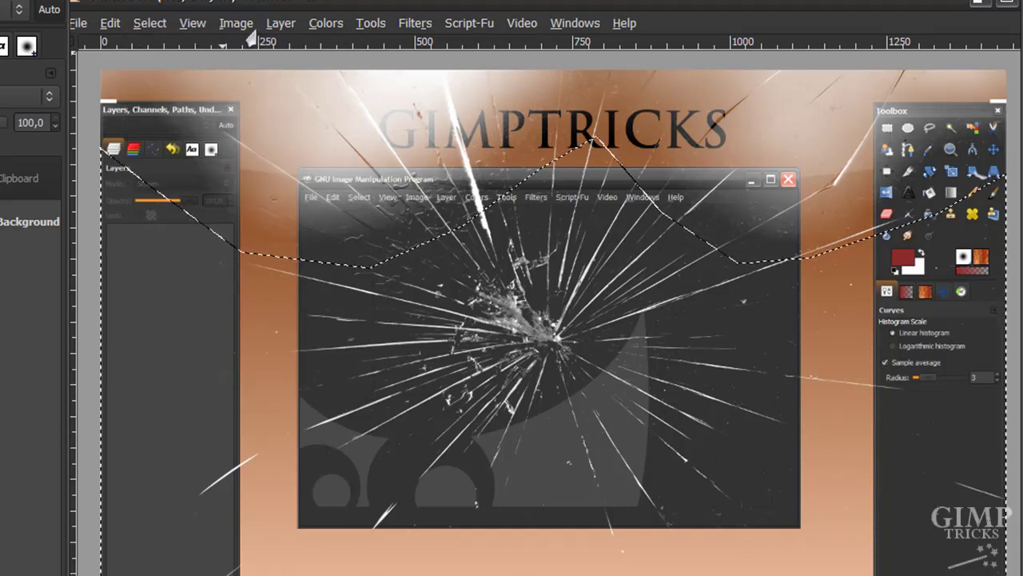
left_click(321, 24)
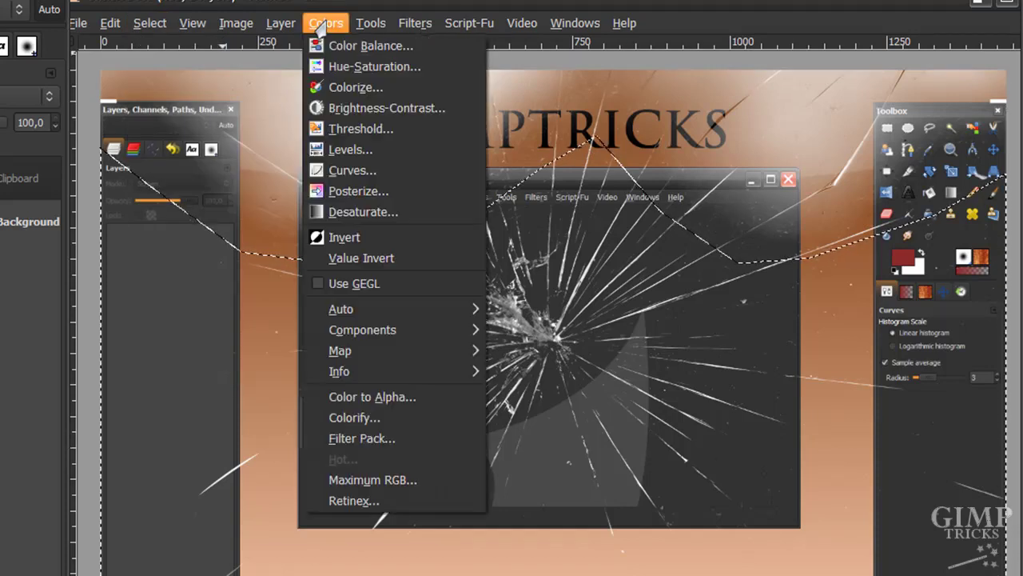
left_click(381, 175)
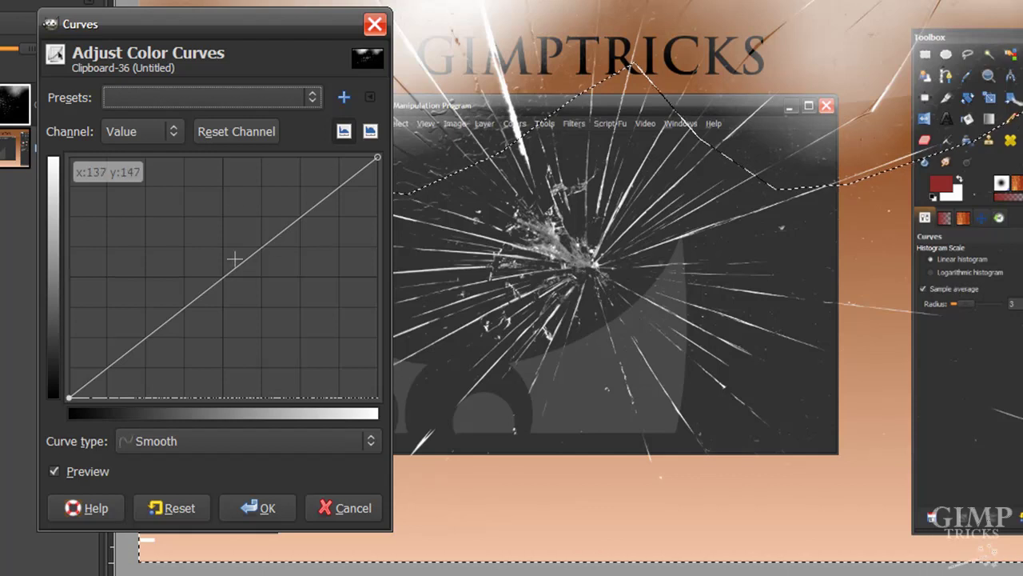
left_click_drag(240, 264, 216, 241)
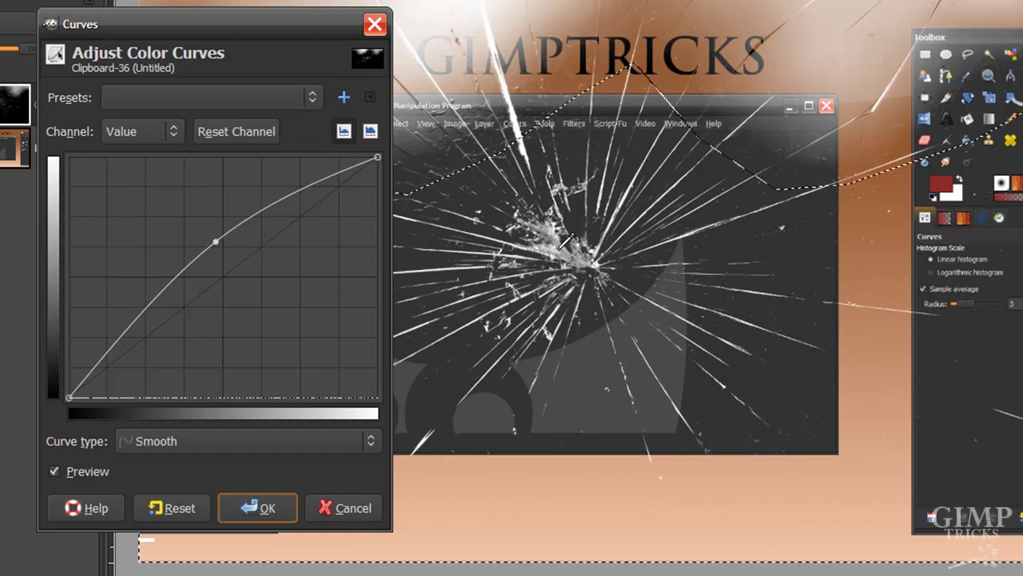
left_click(259, 512)
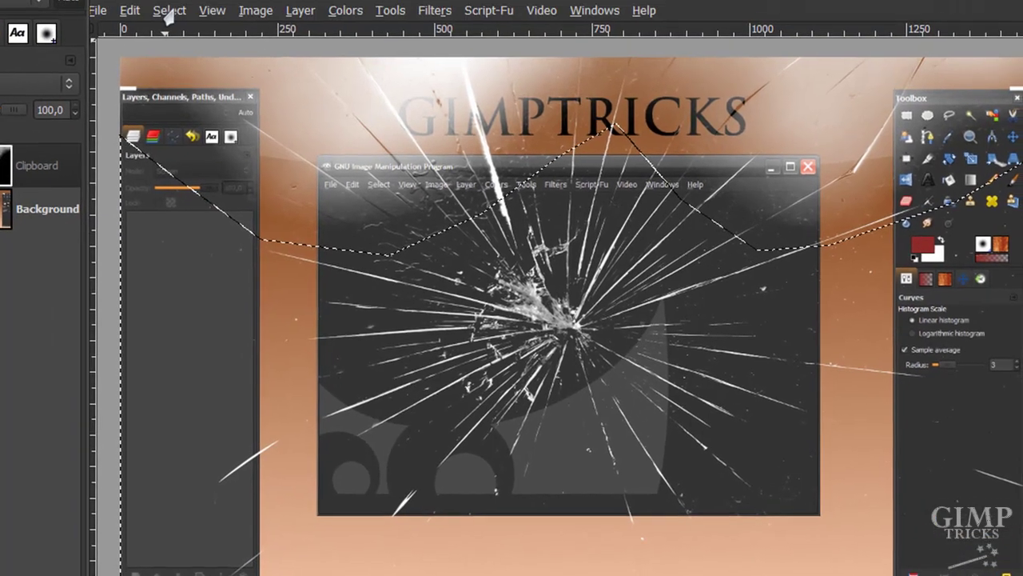
Remove the zigzag selection with Select > None.
left_click(164, 27)
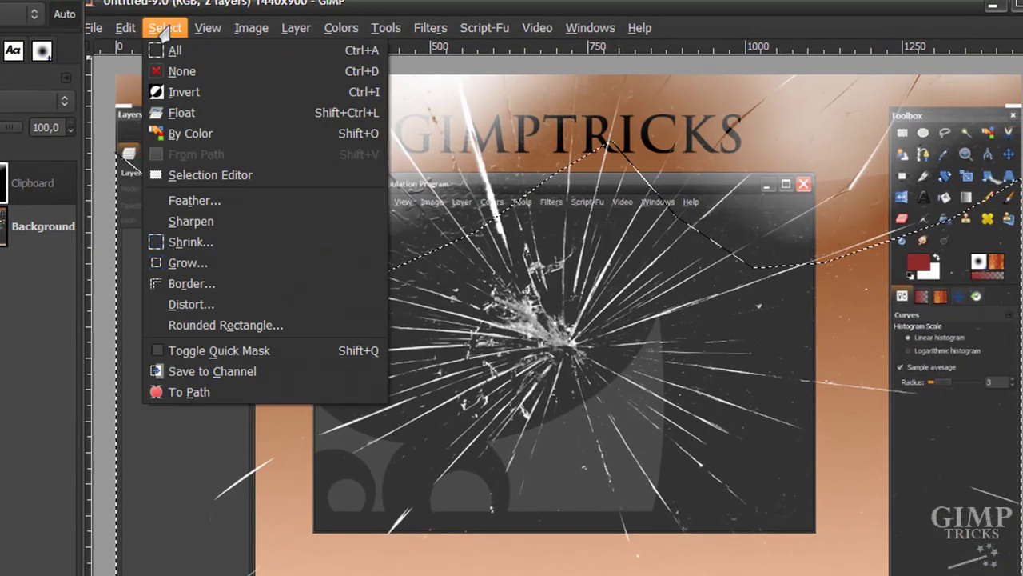
left_click(176, 72)
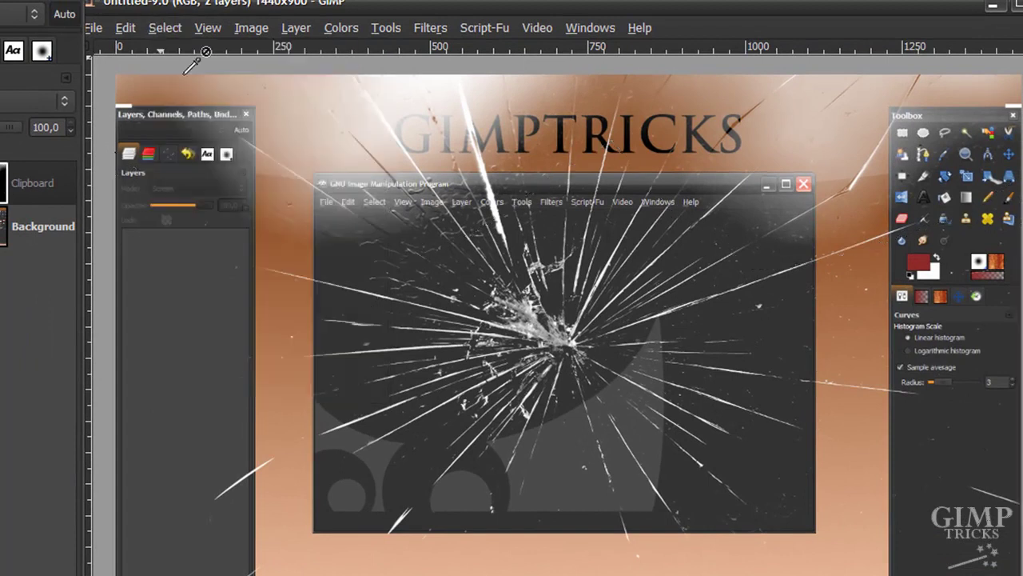